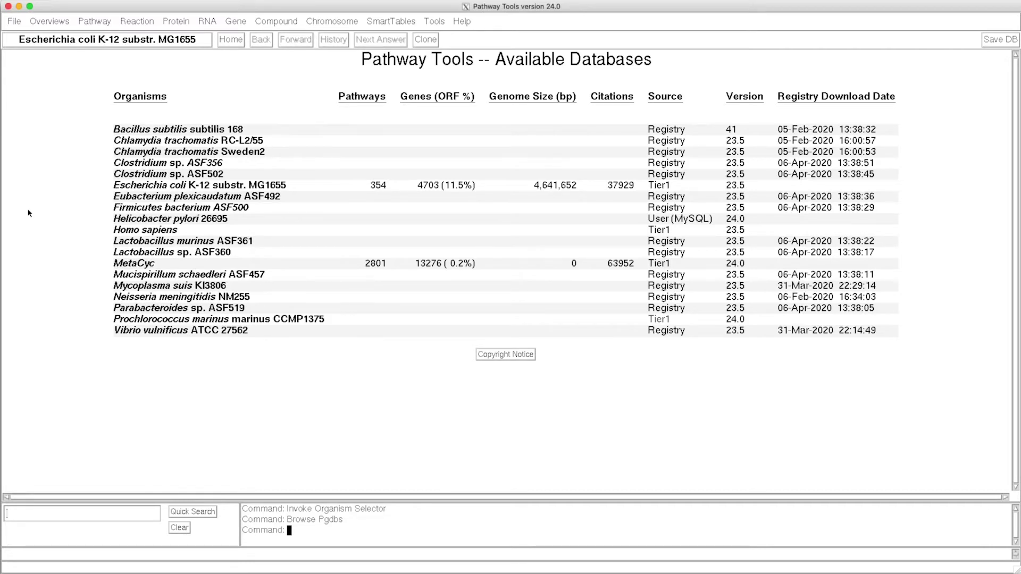
# - Start a new organism set with ASF500, ASF457, ASF519, ASF502, ASF492, ASF361, ASF360 and ASF356
pyautogui.click(75, 42)
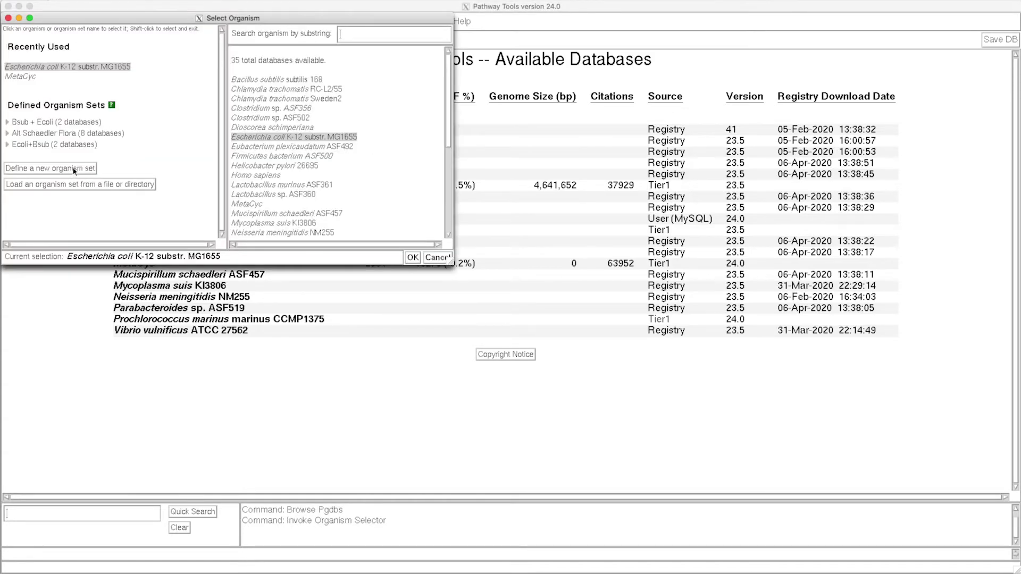
pyautogui.click(74, 170)
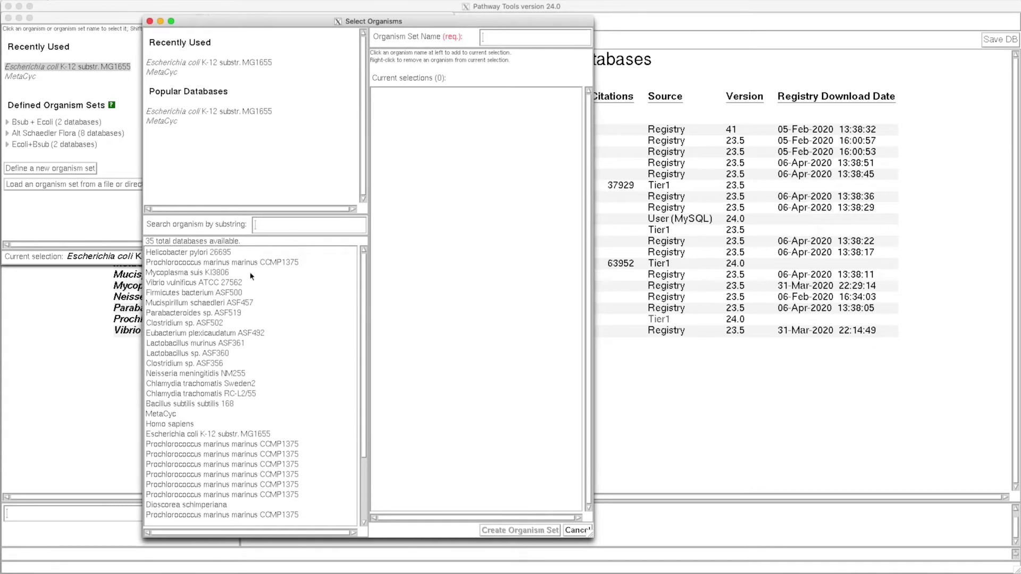
pyautogui.click(237, 293)
pyautogui.click(241, 303)
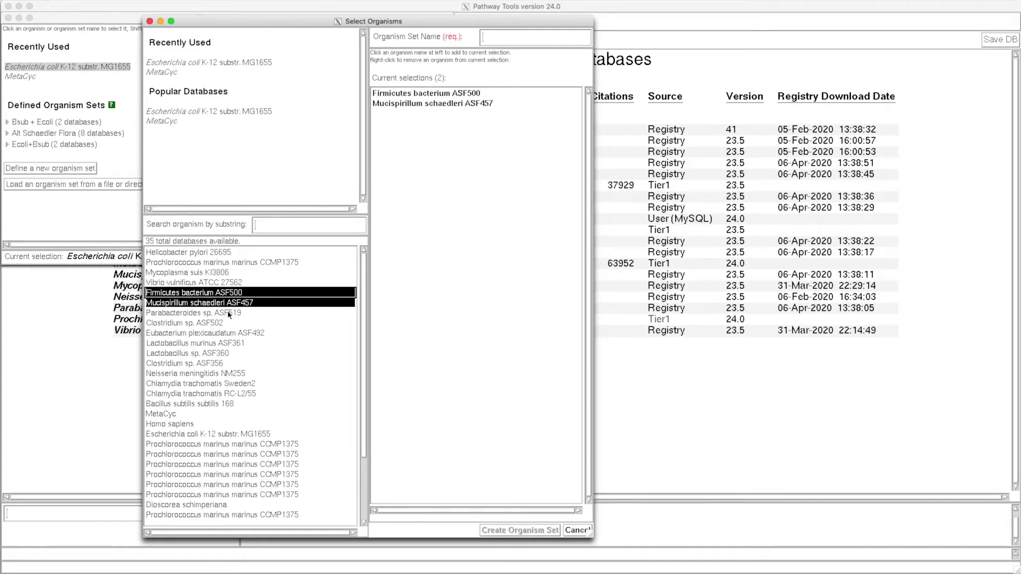
pyautogui.click(230, 313)
pyautogui.click(215, 323)
pyautogui.click(254, 334)
pyautogui.click(240, 344)
pyautogui.click(224, 353)
pyautogui.click(219, 364)
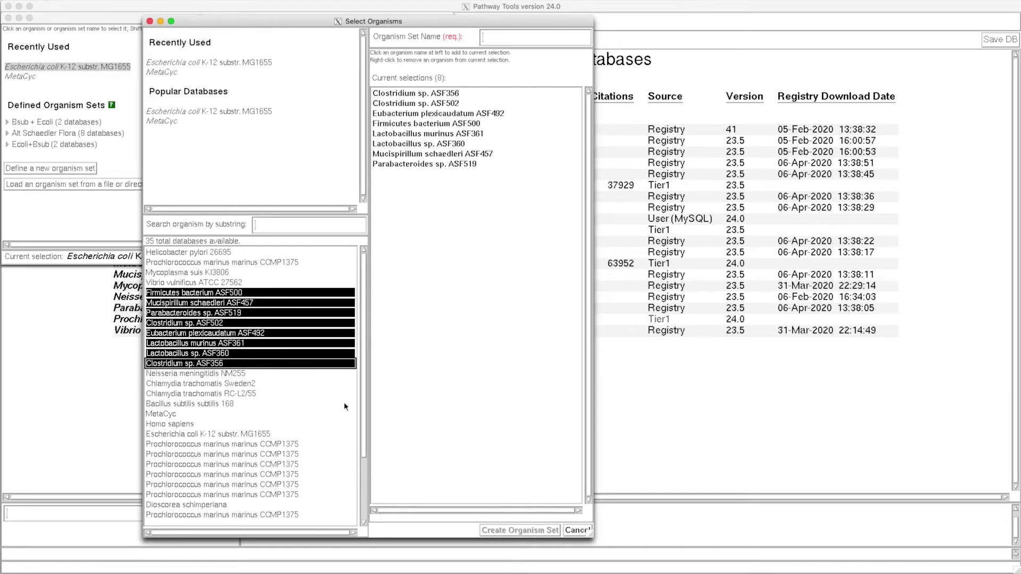
# - Name the set ASF, create it, and make it the current organism set
pyautogui.click(522, 37)
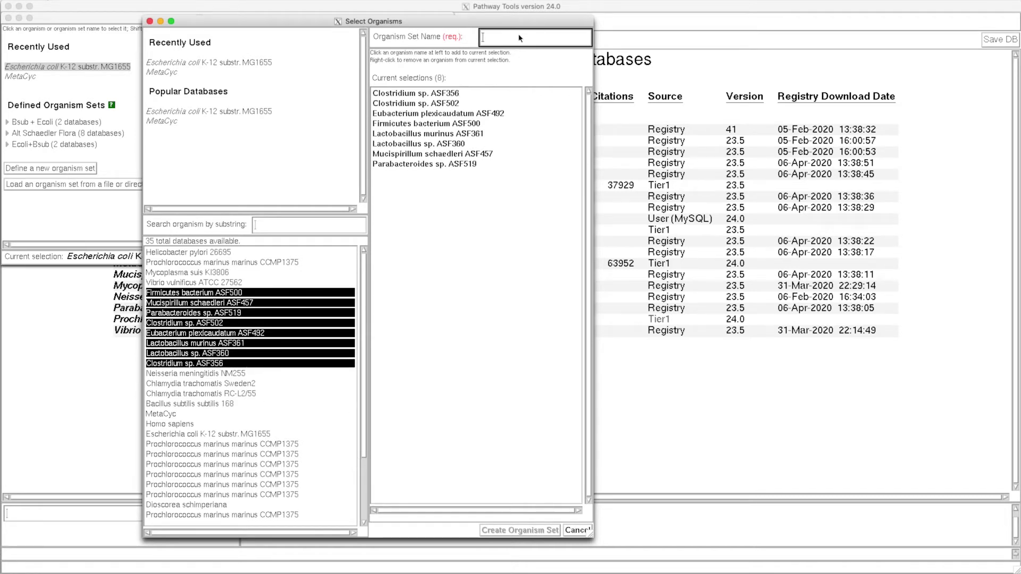
pyautogui.write('ASF')
pyautogui.click(513, 529)
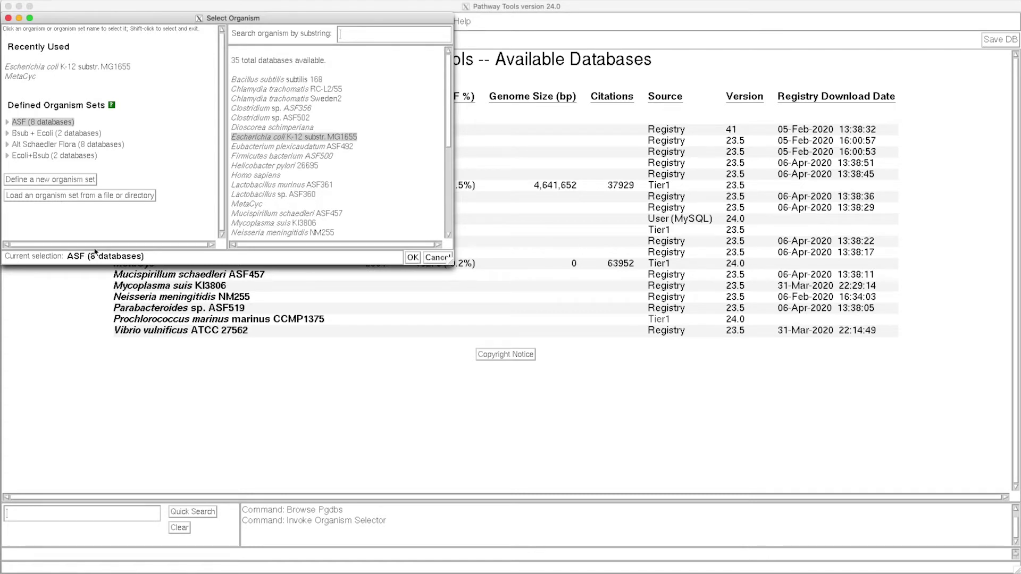
pyautogui.click(412, 258)
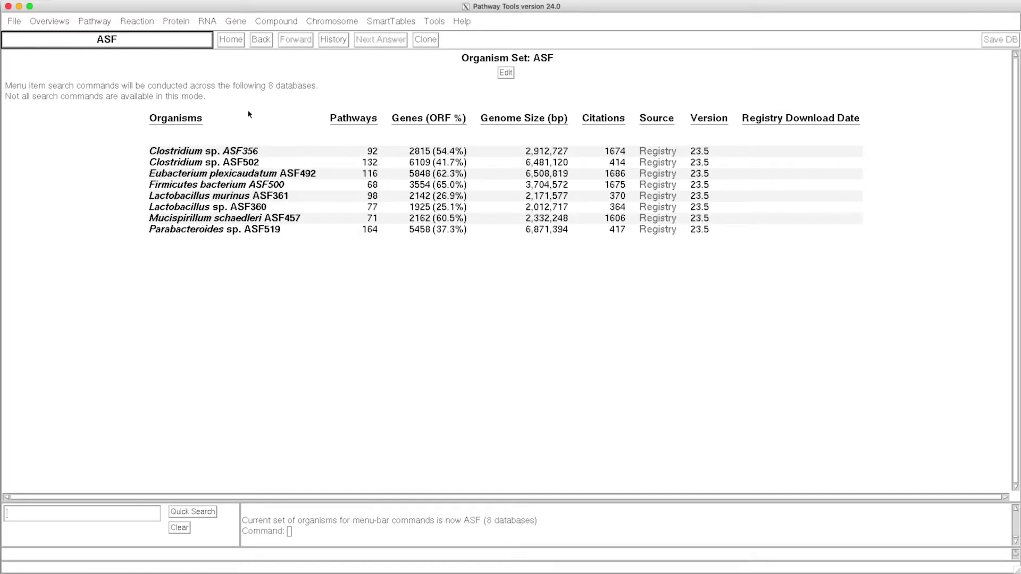
pyautogui.click(283, 23)
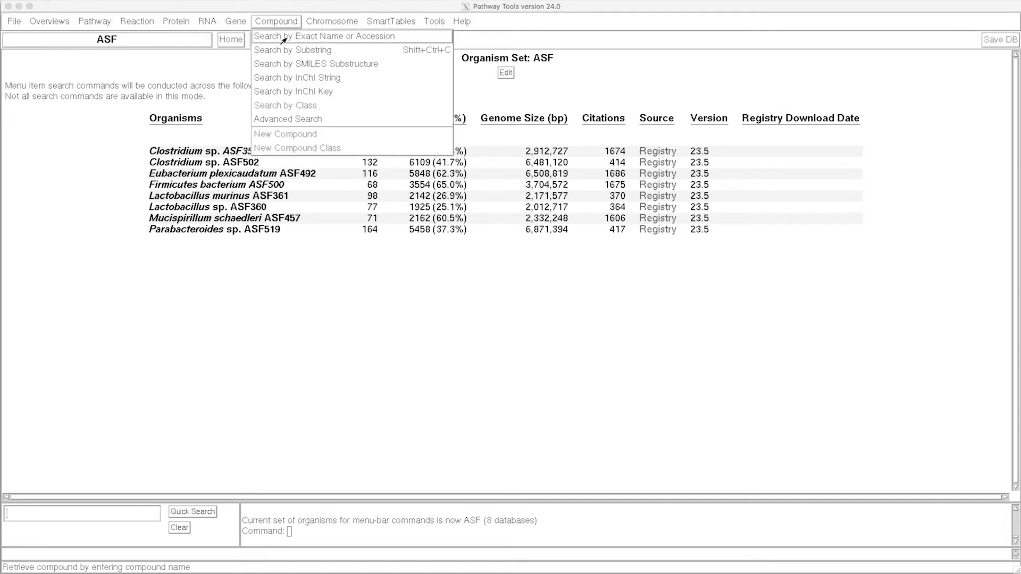
# - Search the exact compound name 'spermidine' and open its E. plexicaudatum ASF492 page
pyautogui.click(283, 37)
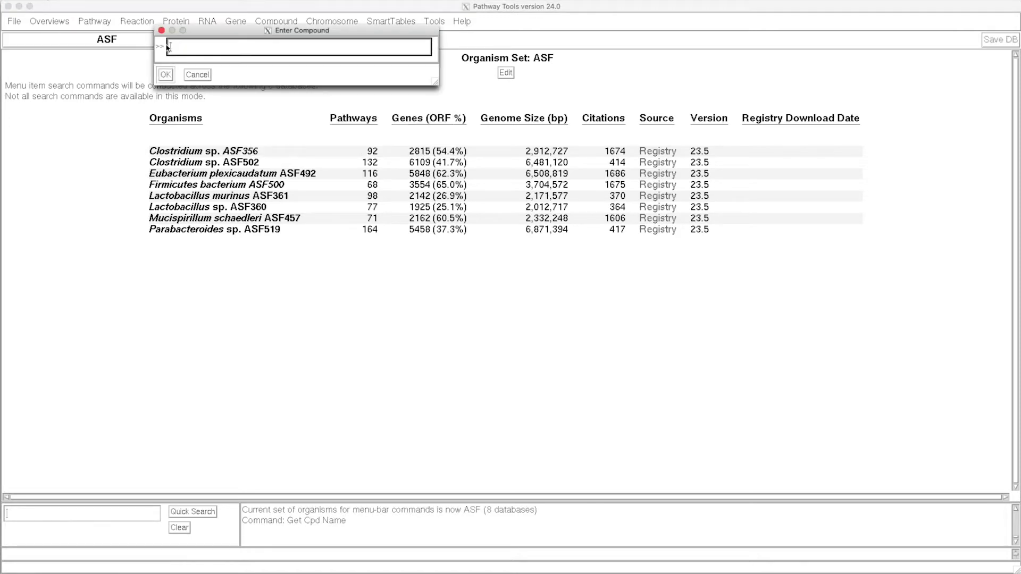
pyautogui.write('spermidine')
pyautogui.press('Return')
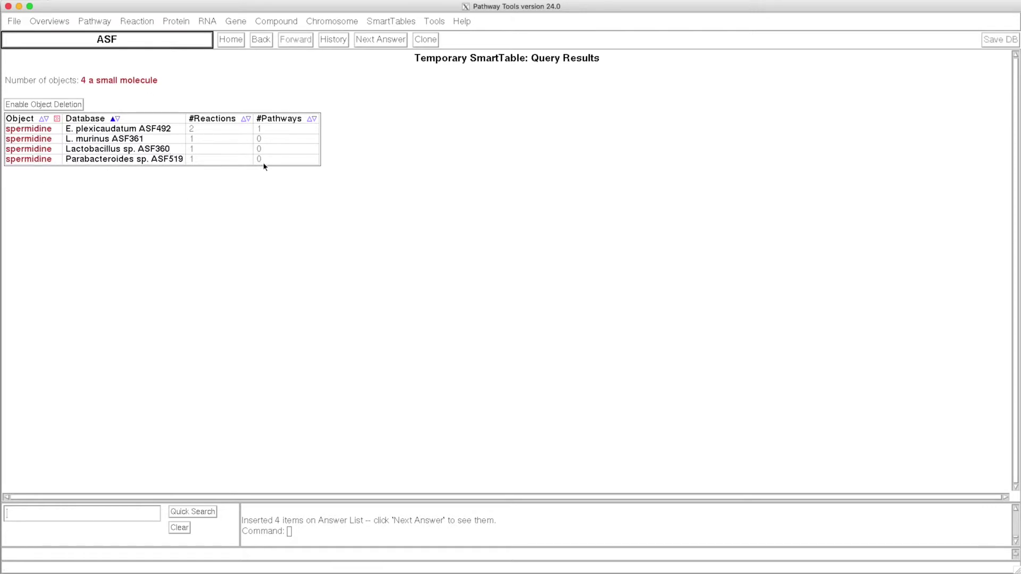
pyautogui.moveTo(136, 133)
pyautogui.click(35, 132)
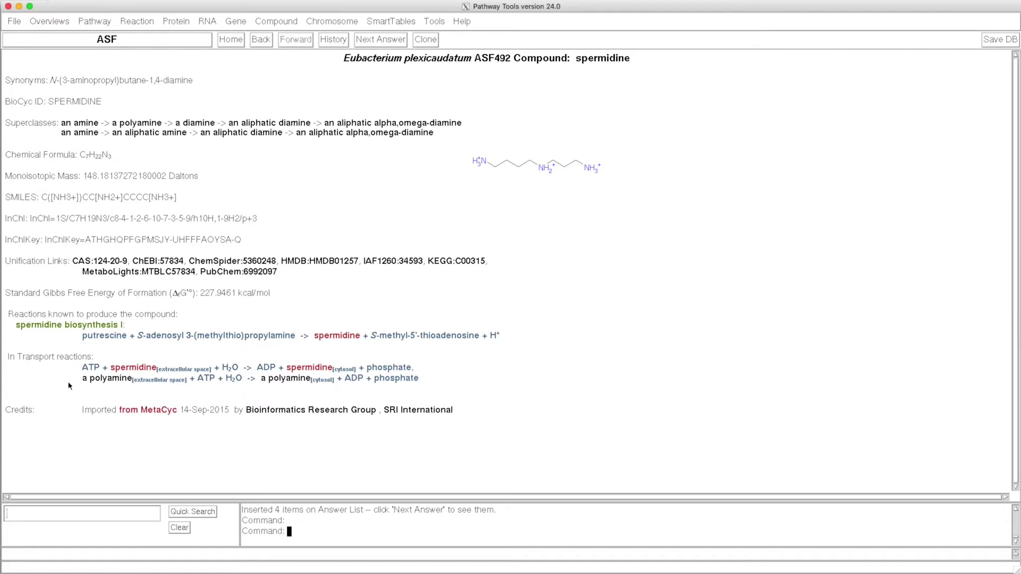
pyautogui.moveTo(221, 382)
# - From the ASF overview, search proteins by exact name for 'pyruvate kinase'
pyautogui.click(237, 43)
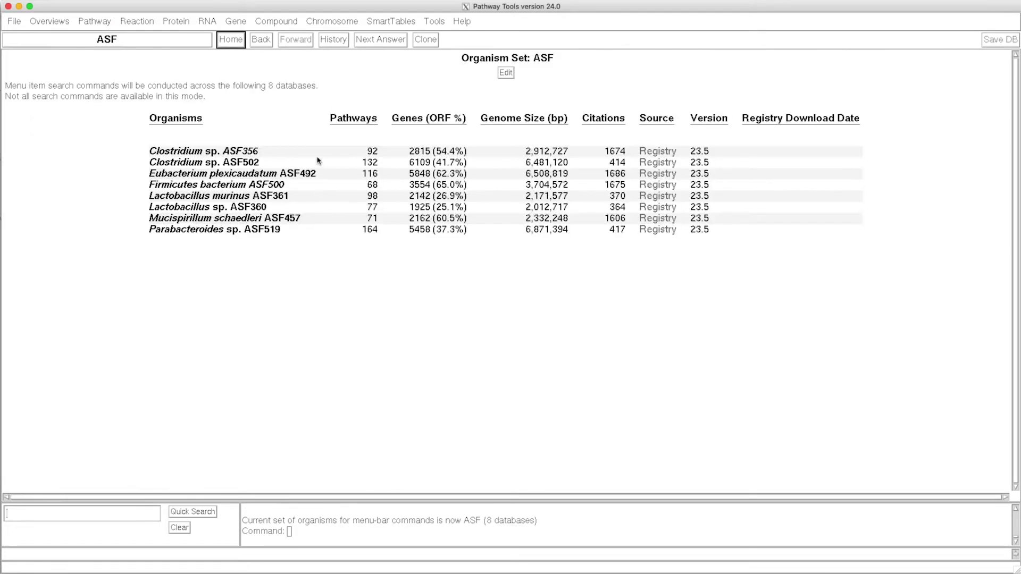
pyautogui.click(178, 24)
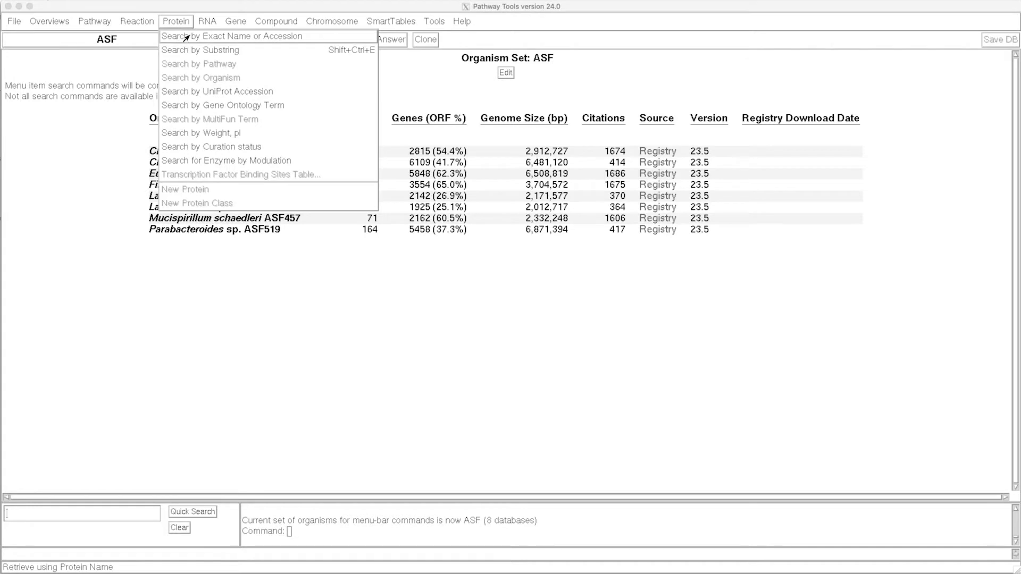
pyautogui.click(204, 37)
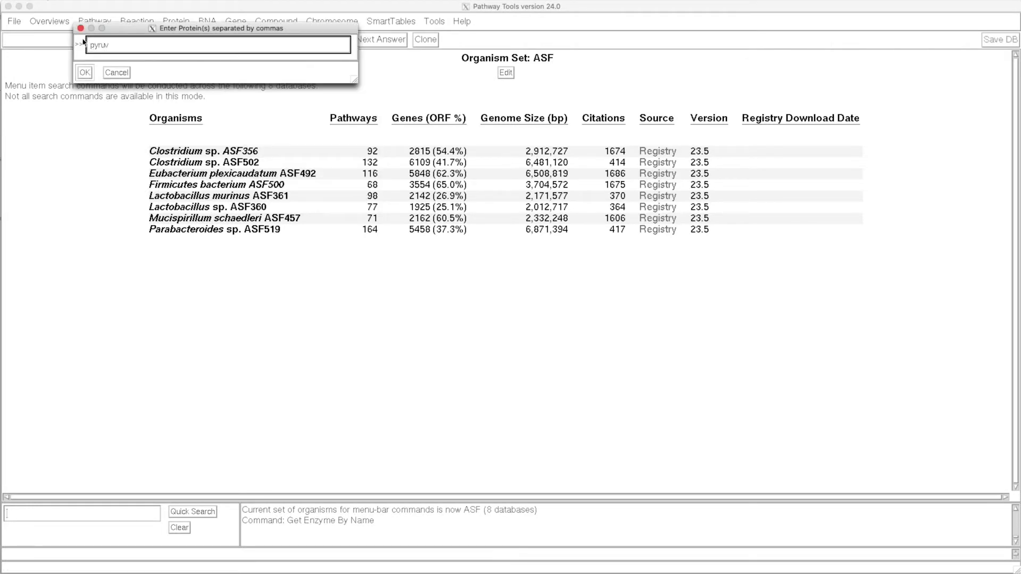
pyautogui.write('pyruvate kinase')
pyautogui.press('Return')
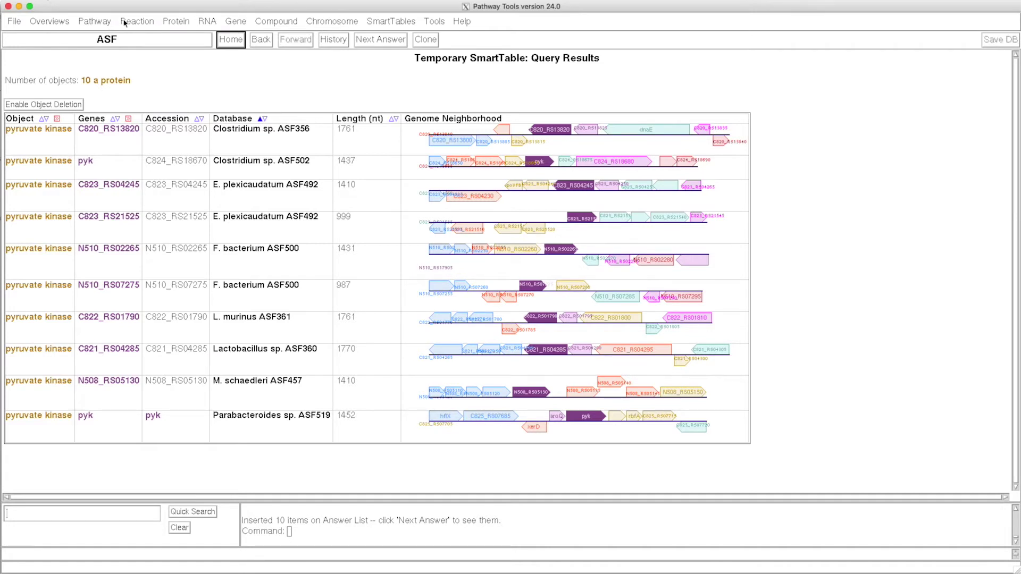
pyautogui.click(107, 24)
pyautogui.click(85, 50)
# - Tabulate the three L-tryptophan biosynthesis pathways (ASF502, ASF492, ASF519) and open ASF502's diagram
pyautogui.moveTo(64, 44); pyautogui.dragTo(115, 58)
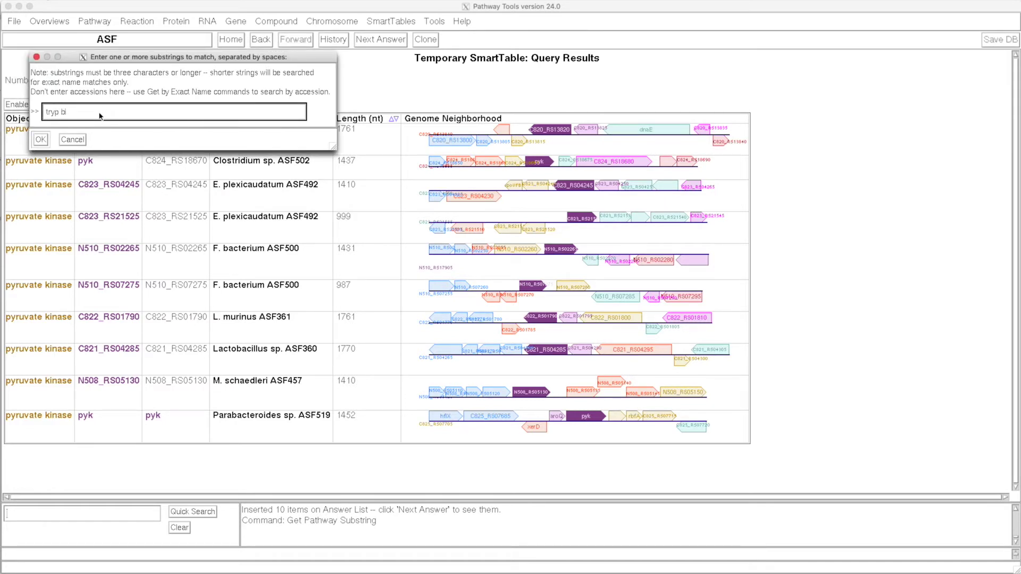
pyautogui.press('Return')
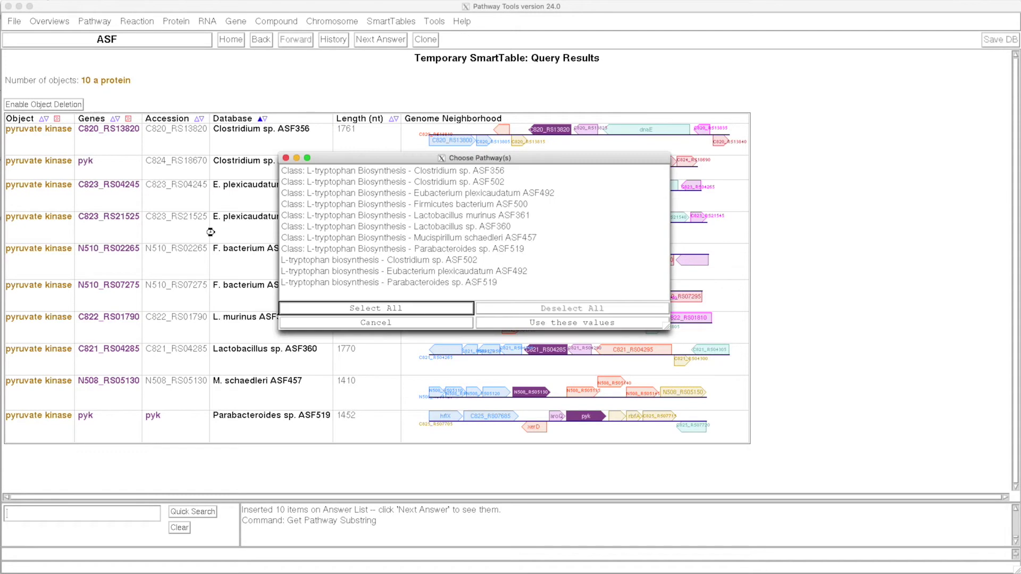
pyautogui.click(326, 270)
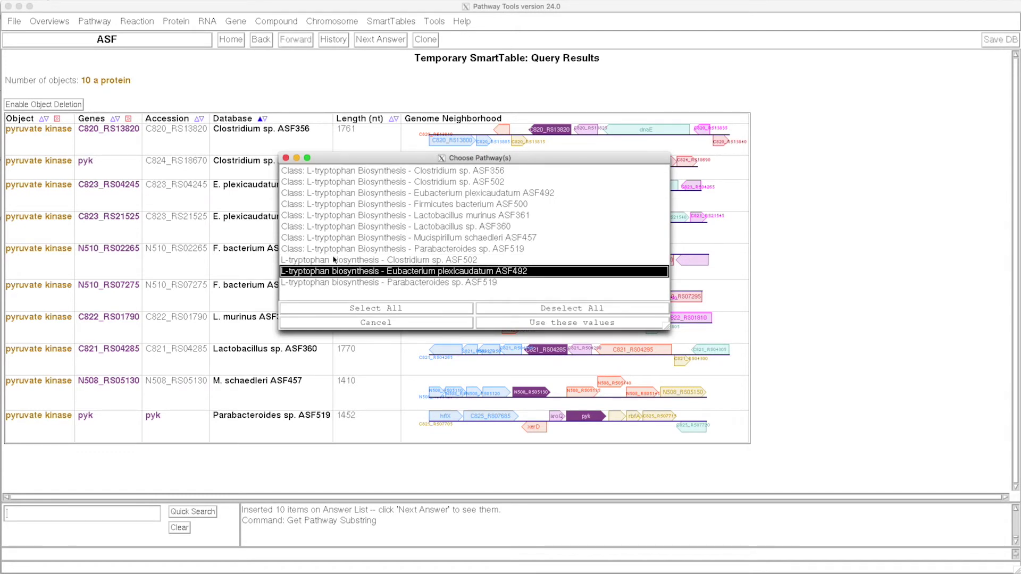
pyautogui.click(335, 260)
pyautogui.click(343, 282)
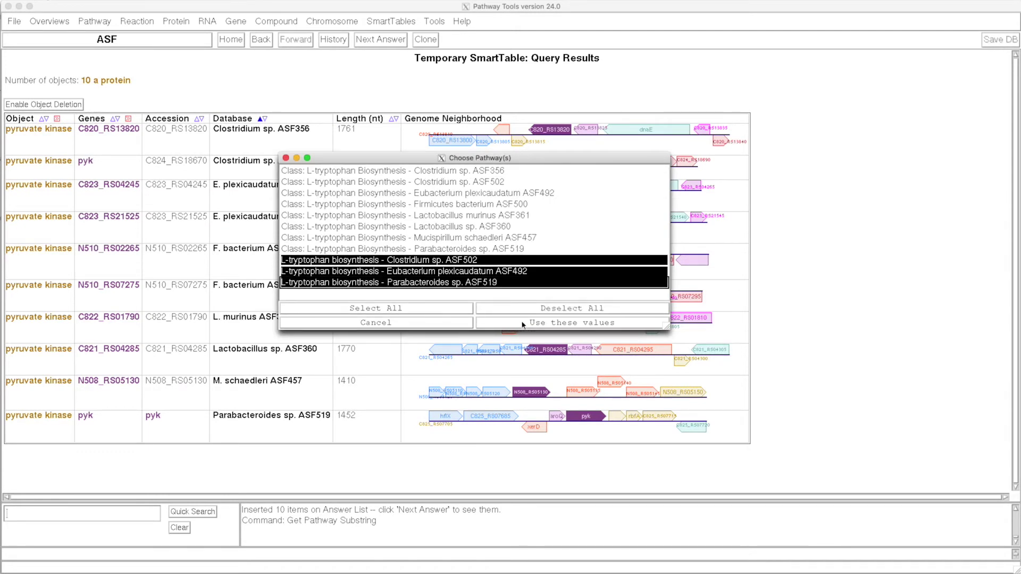
pyautogui.click(503, 322)
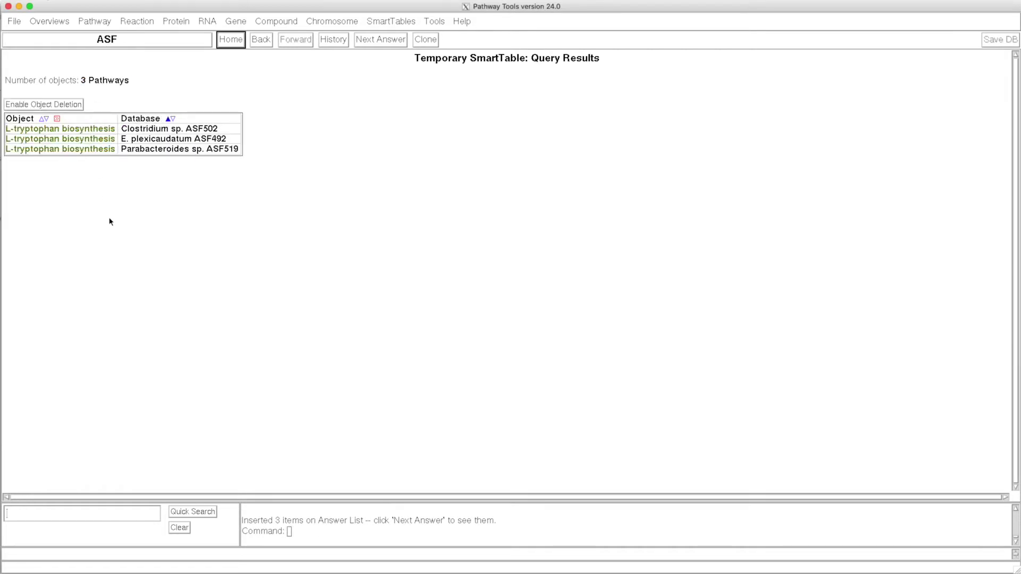
pyautogui.click(94, 130)
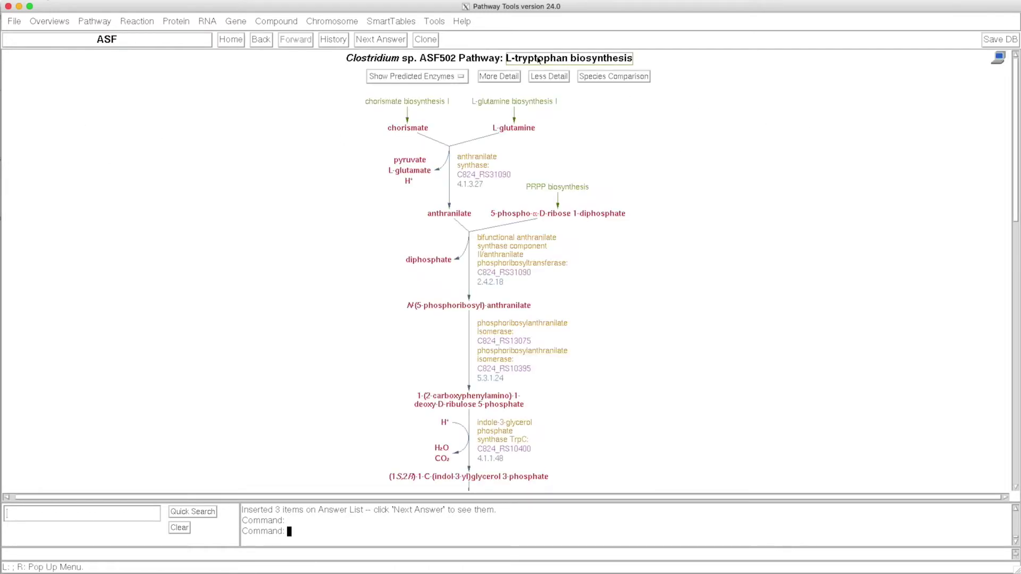
# - Compare L-tryptophan biosynthesis across all eight ASF organisms in a cross-species table
pyautogui.click(626, 78)
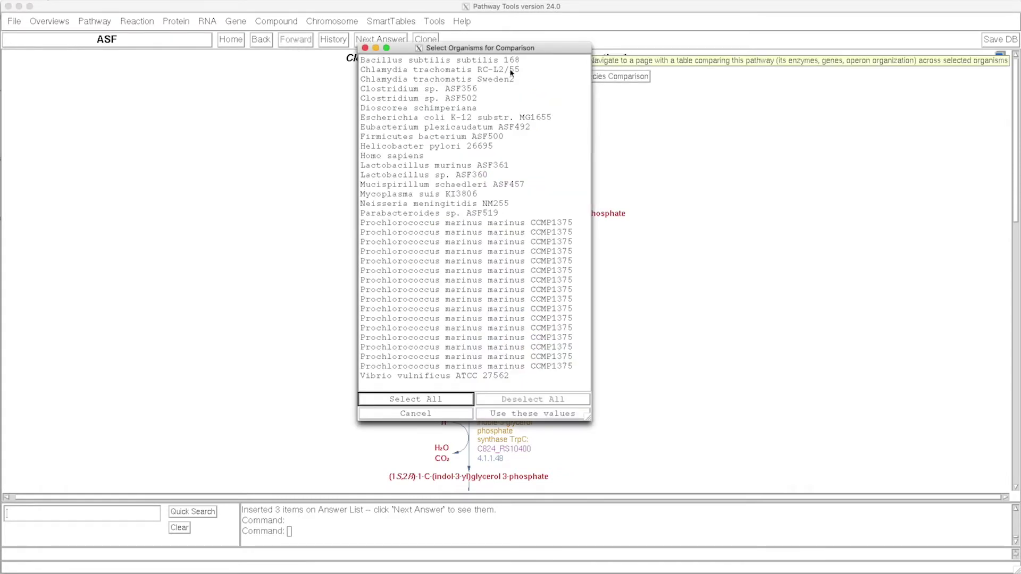
pyautogui.click(471, 89)
pyautogui.click(465, 99)
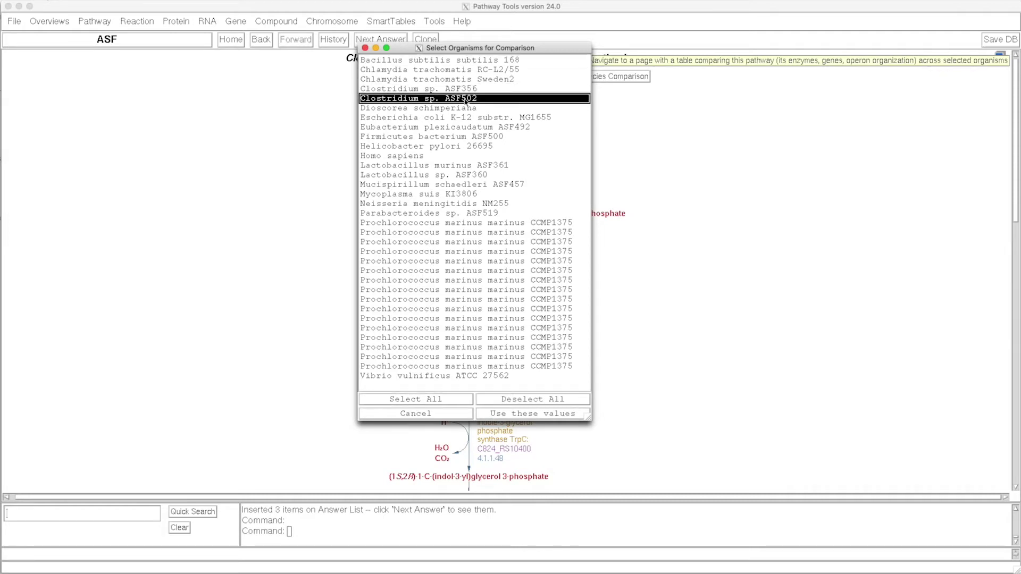
pyautogui.click(471, 89)
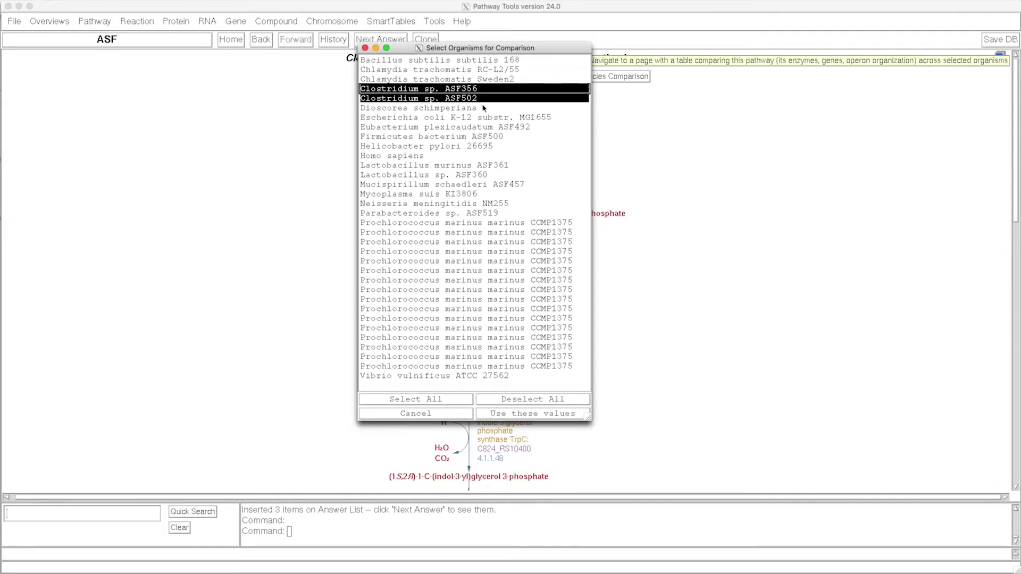
pyautogui.click(505, 128)
pyautogui.click(497, 137)
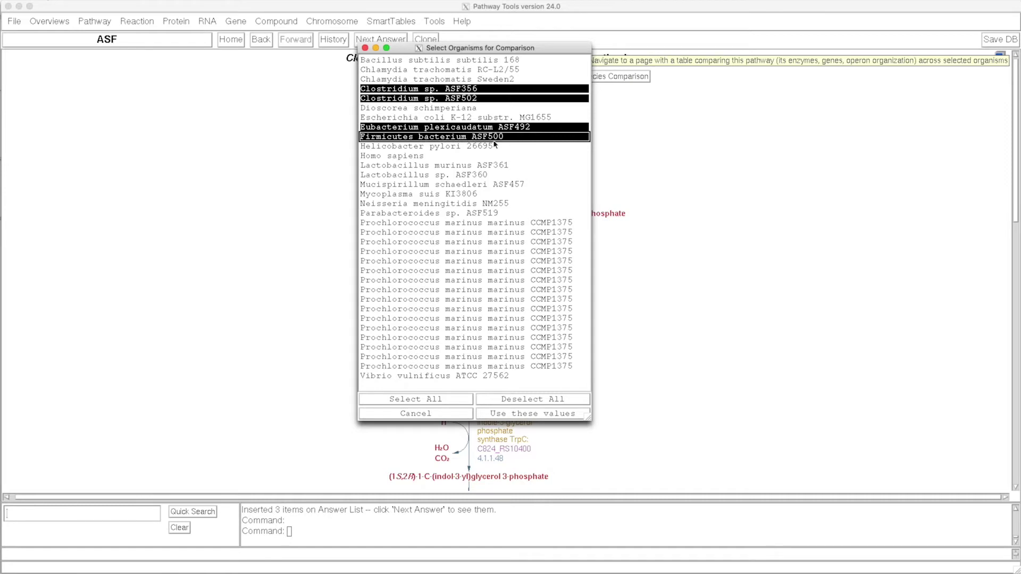
pyautogui.moveTo(500, 165); pyautogui.dragTo(502, 185)
pyautogui.click(487, 216)
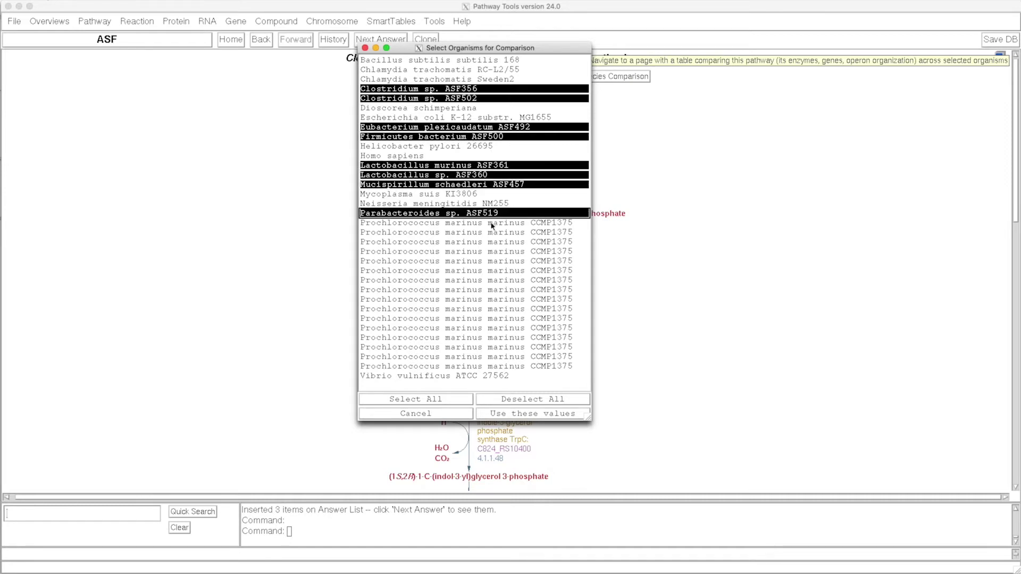
pyautogui.click(545, 414)
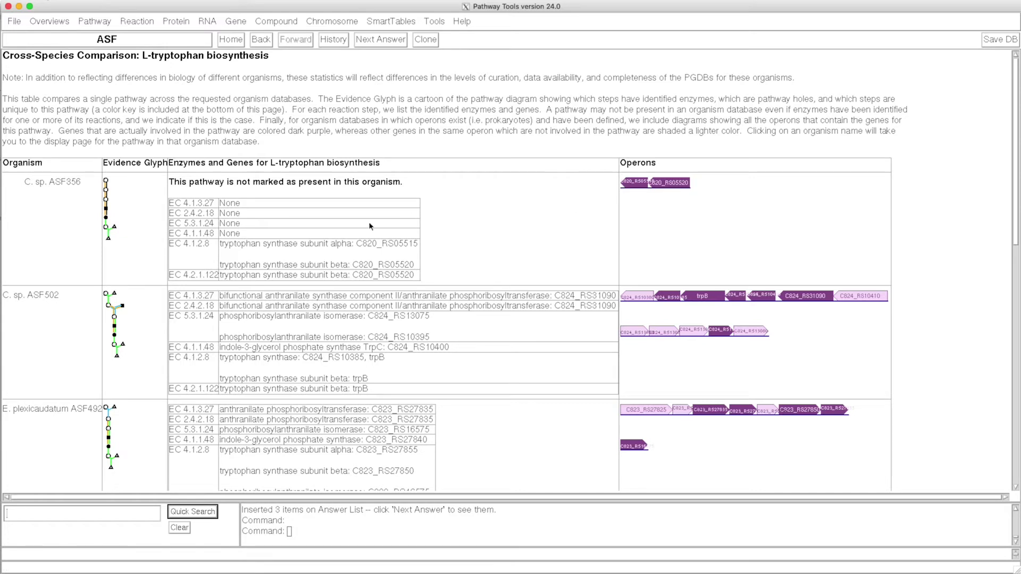
# - Review each organism's enzymes, genes and operons, then return to the ASF set summary
pyautogui.scroll(-10, 1018, 139)
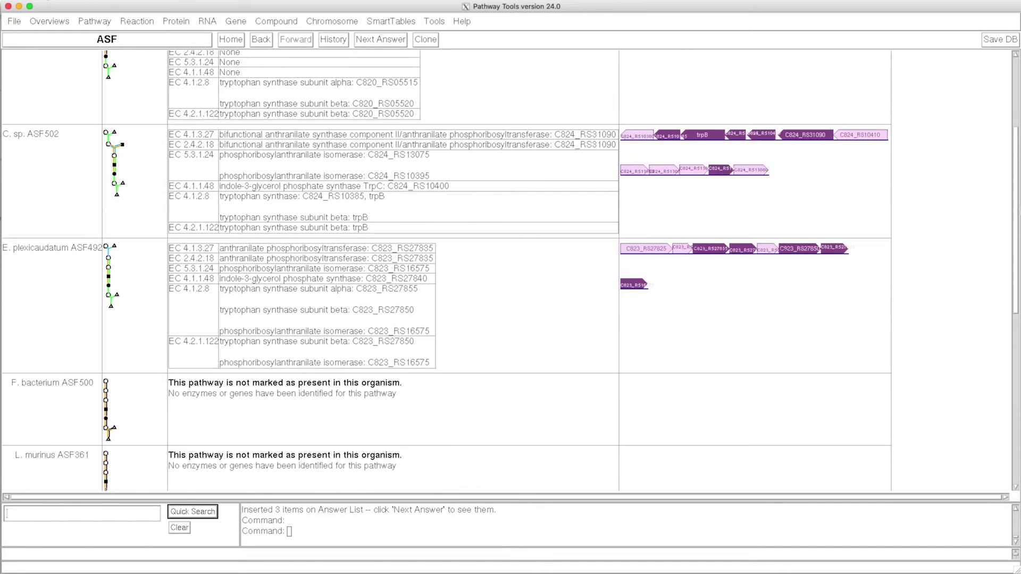
pyautogui.scroll(-10, 1014, 368)
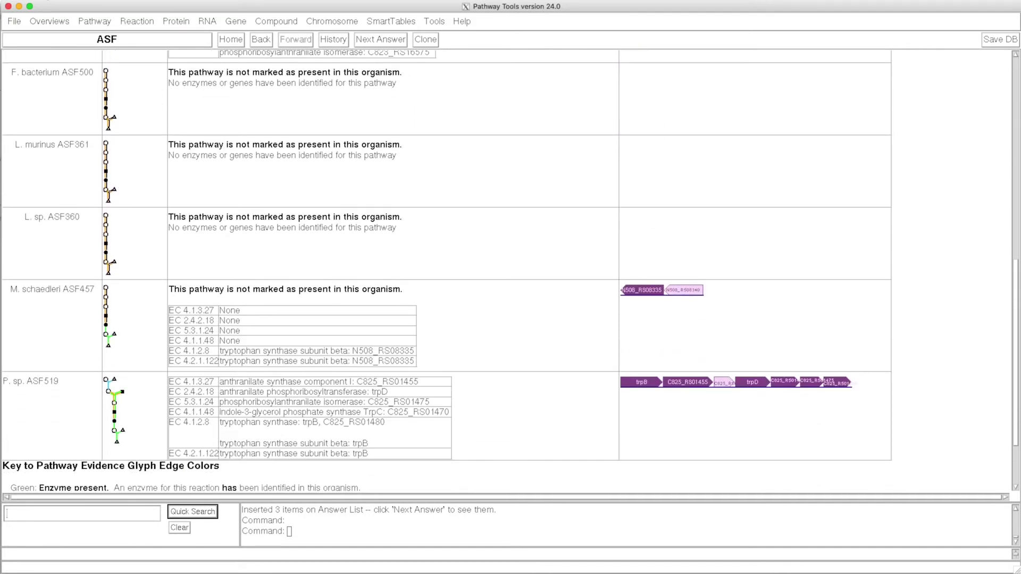
pyautogui.scroll(5, 1015, 368)
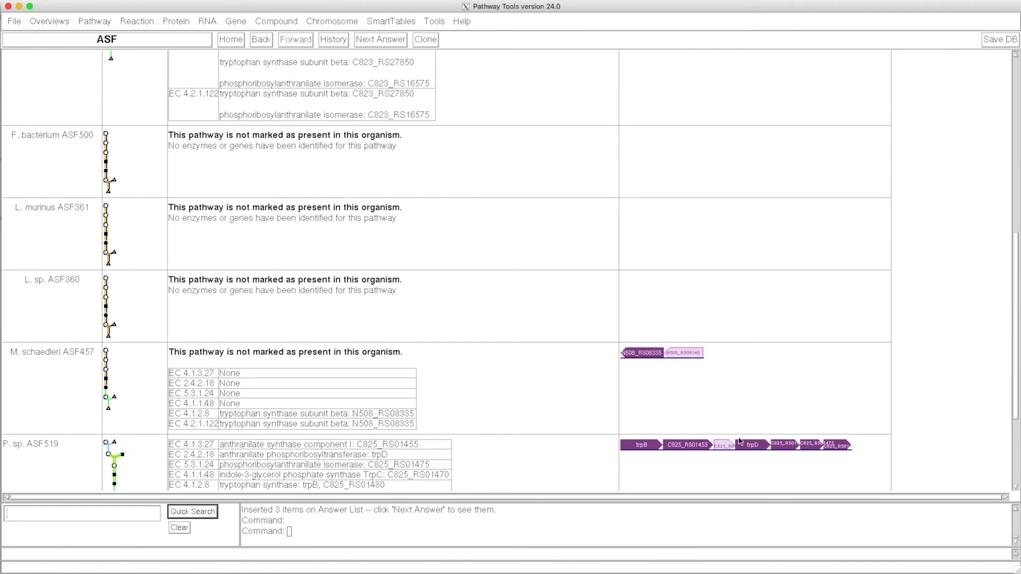
pyautogui.moveTo(1017, 208); pyautogui.dragTo(1017, 404)
pyautogui.scroll(10, 991, 148)
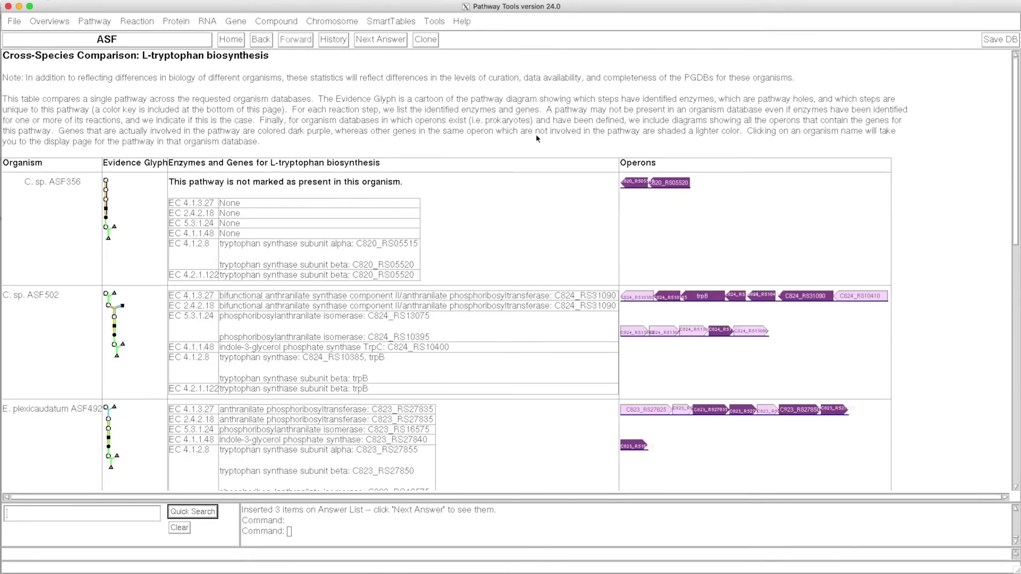
pyautogui.click(36, 39)
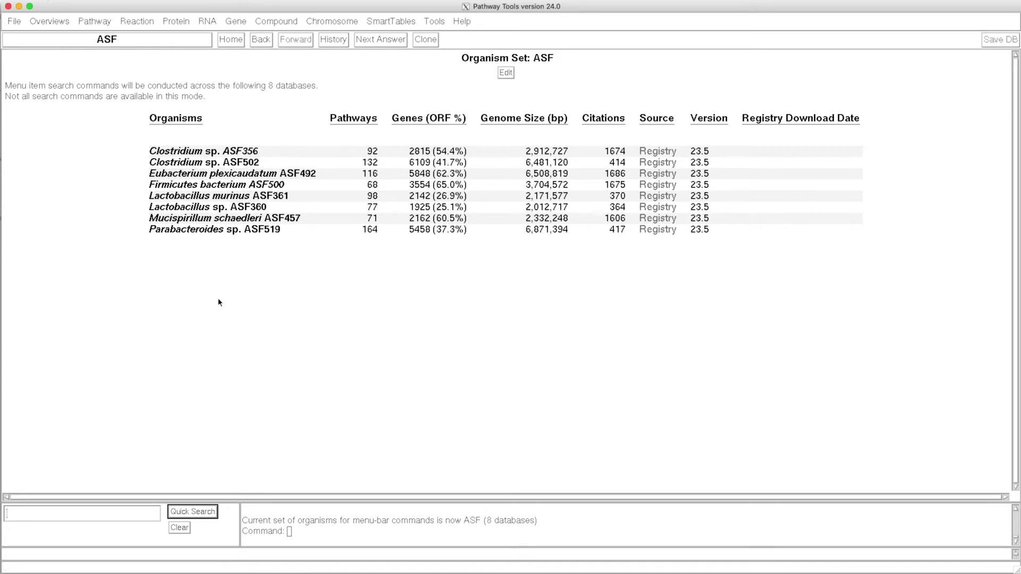
# - Pick Clostridium sp. ASF502 from the ASF Organism Set table to view its Cellular Overview
pyautogui.moveTo(210, 167)
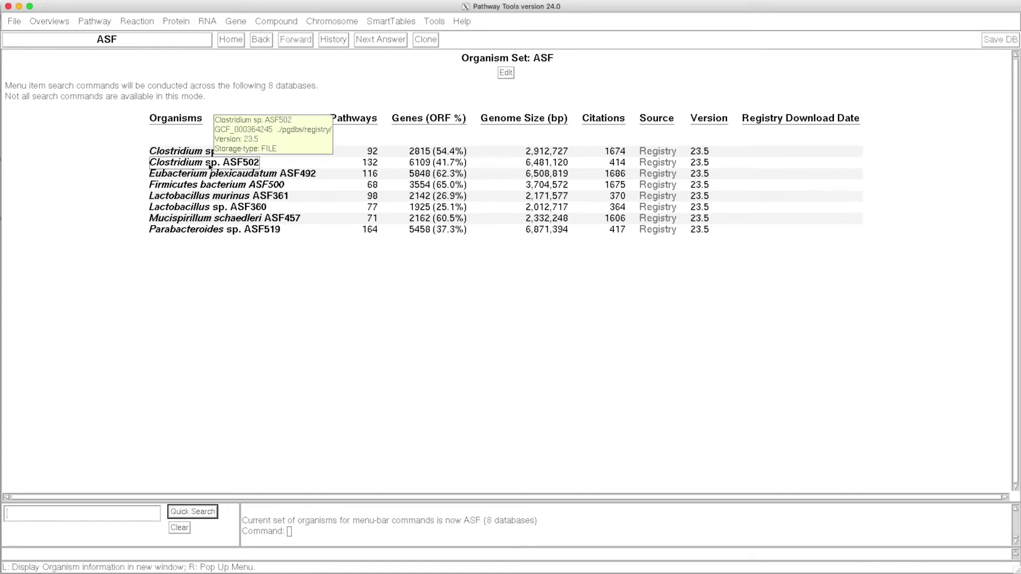
pyautogui.click(210, 166)
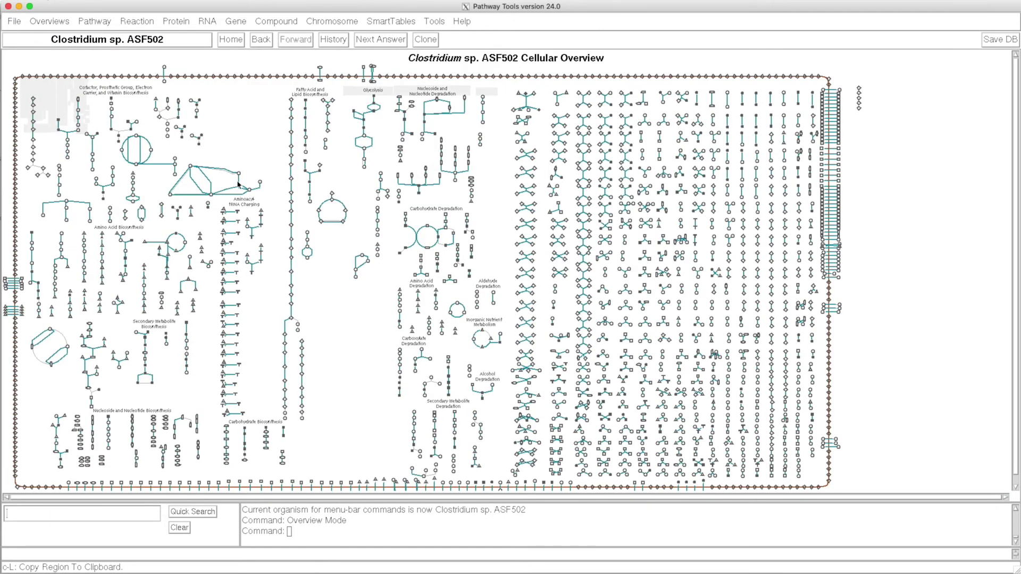
# - Highlight in red the ASF502 reactions shared with Lactobacillus sp. ASF360 via Species Comparison
pyautogui.click(42, 24)
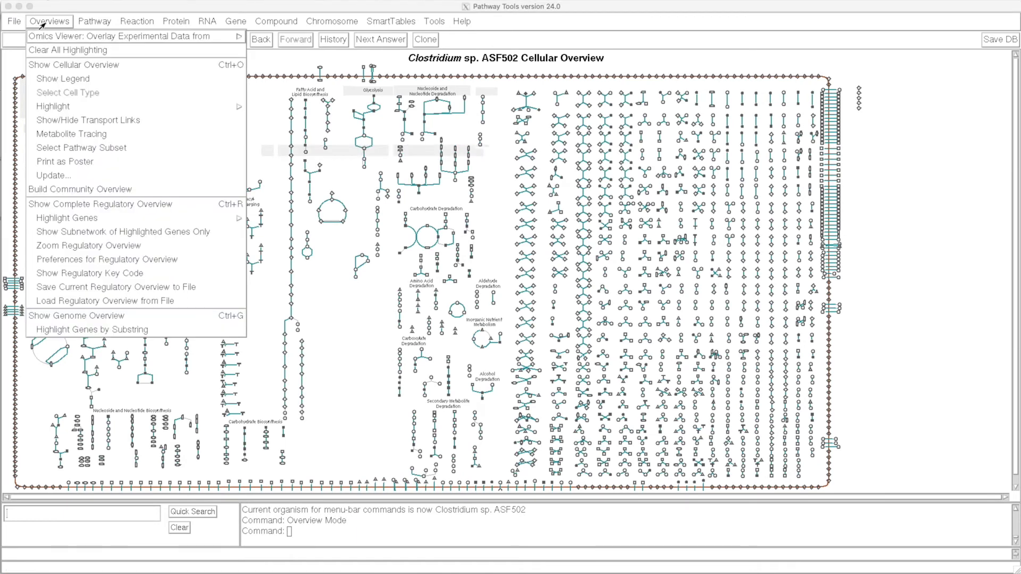
pyautogui.moveTo(108, 110)
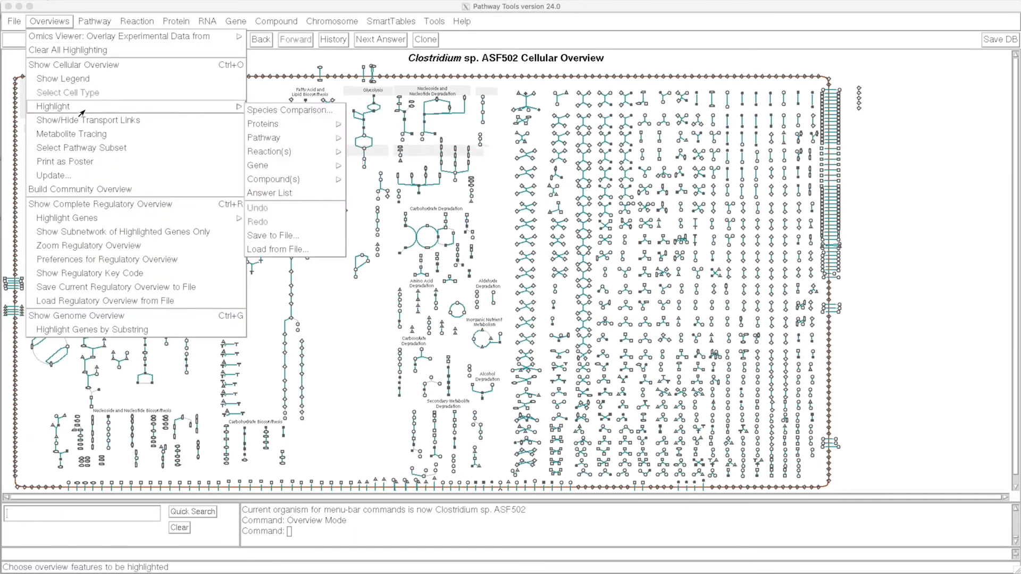
pyautogui.click(282, 111)
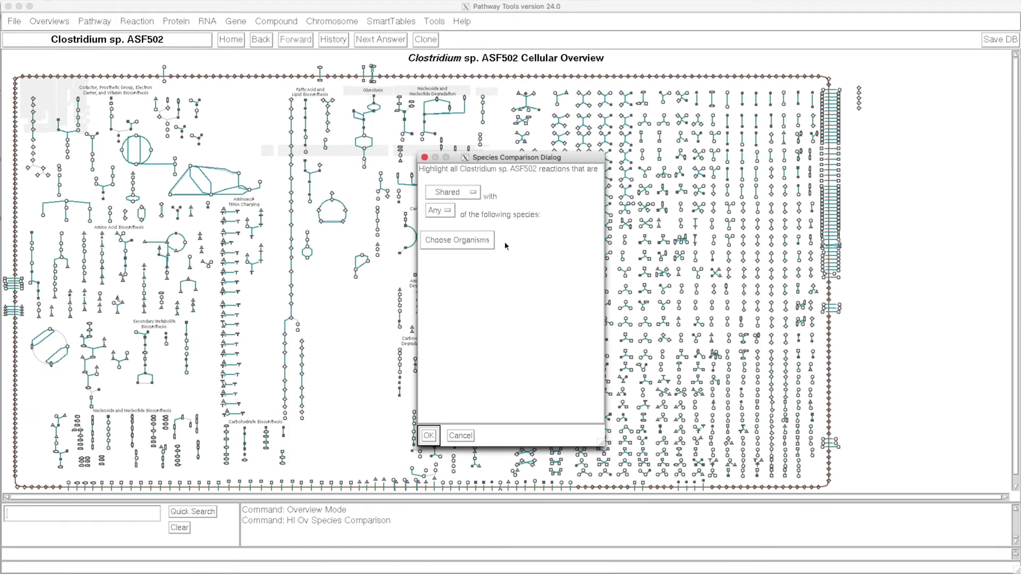
pyautogui.click(476, 240)
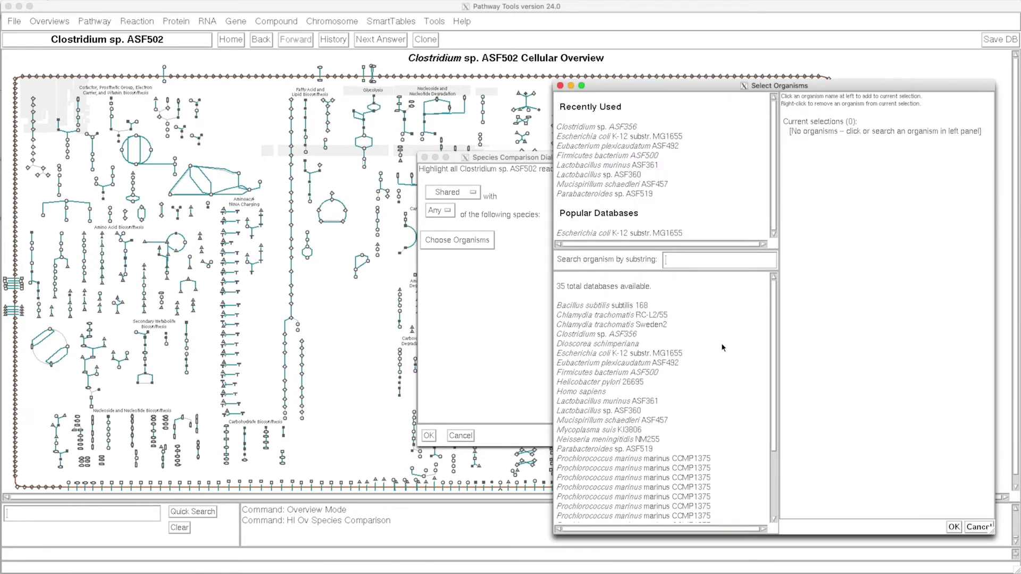
pyautogui.click(648, 411)
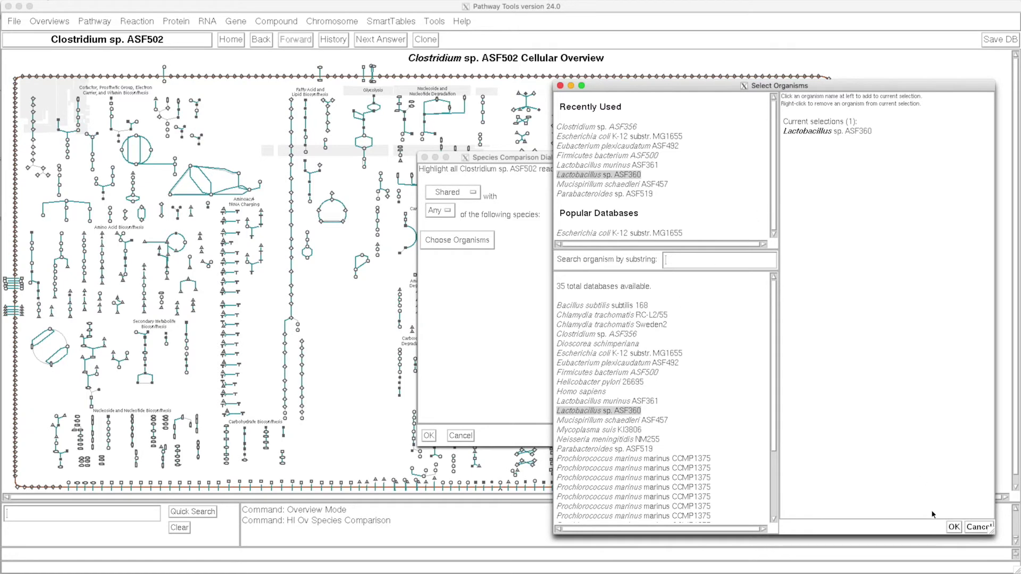
pyautogui.click(953, 527)
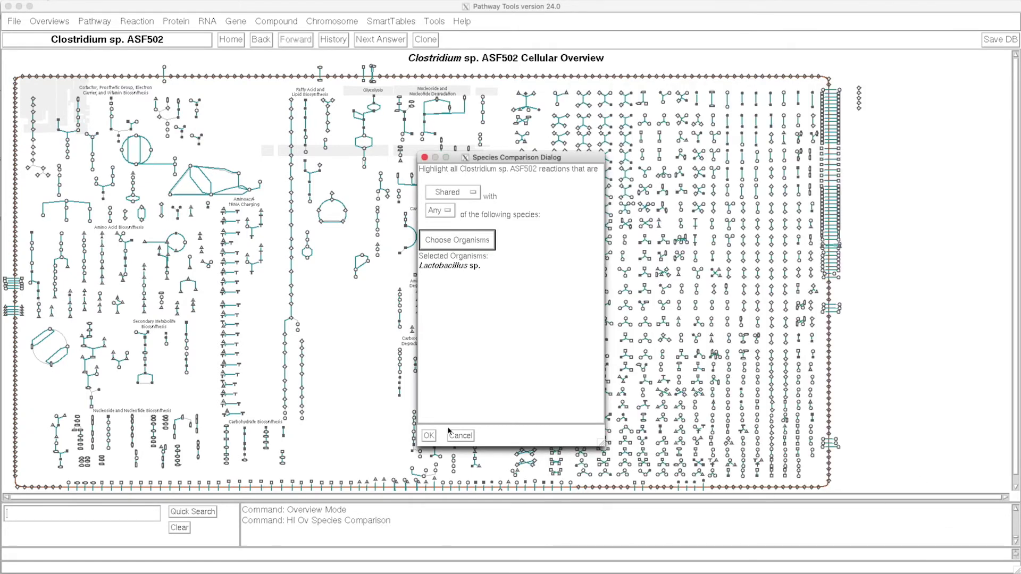
pyautogui.click(429, 436)
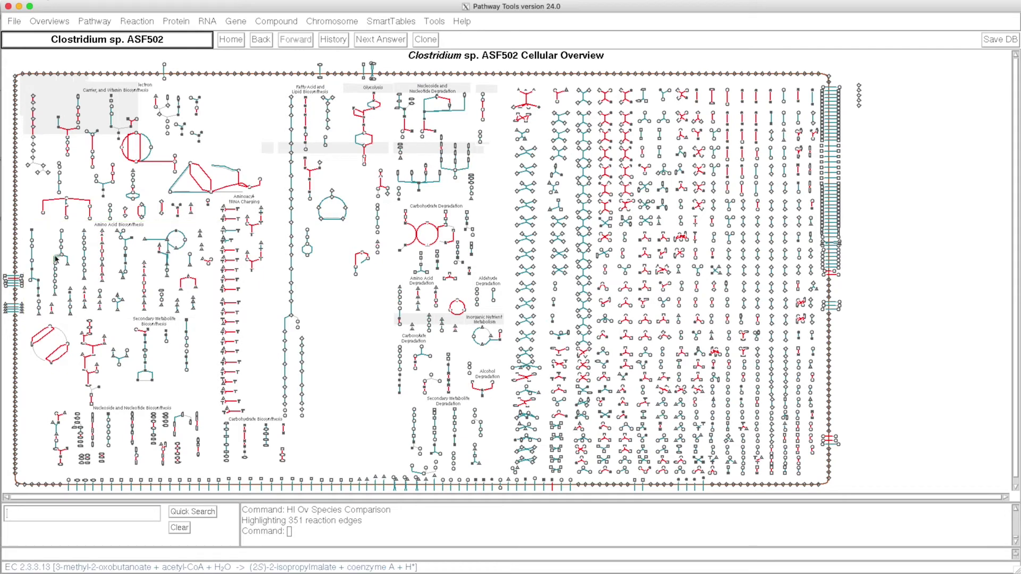
pyautogui.moveTo(55, 259)
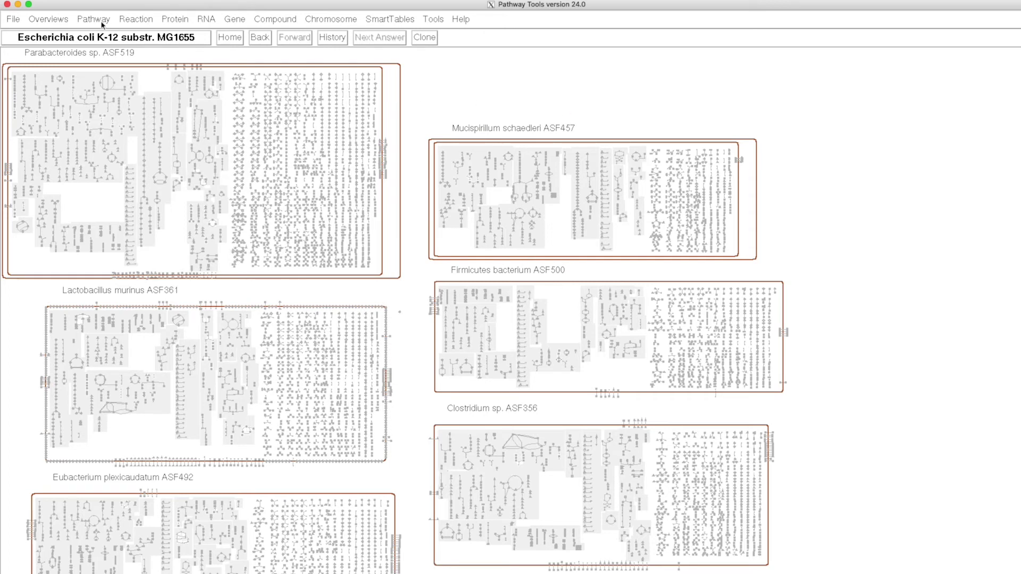
# - Apply Species Comparison highlighting to mark the pathways unique to each ASF organism
pyautogui.click(50, 20)
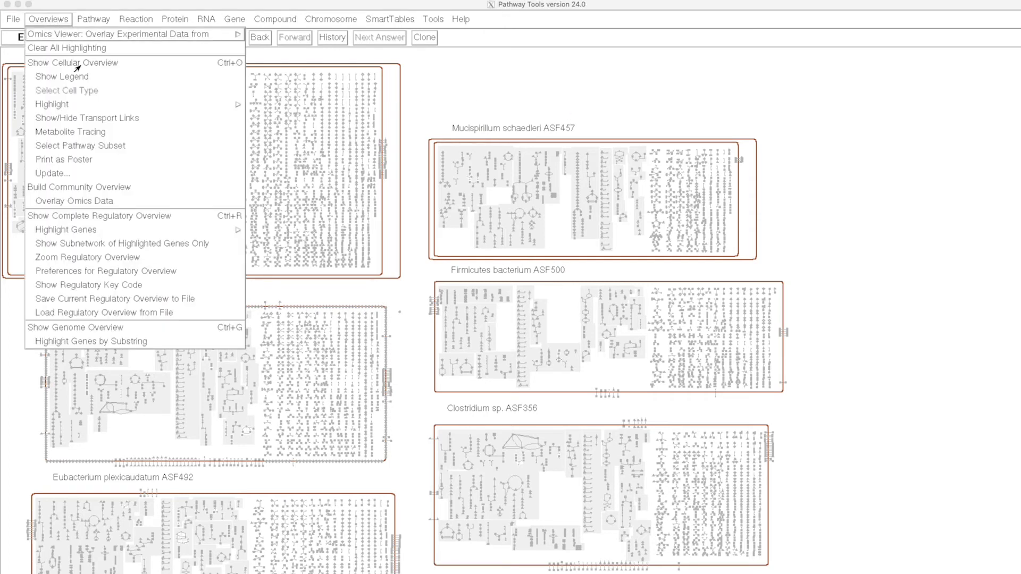
pyautogui.moveTo(133, 106)
pyautogui.click(269, 109)
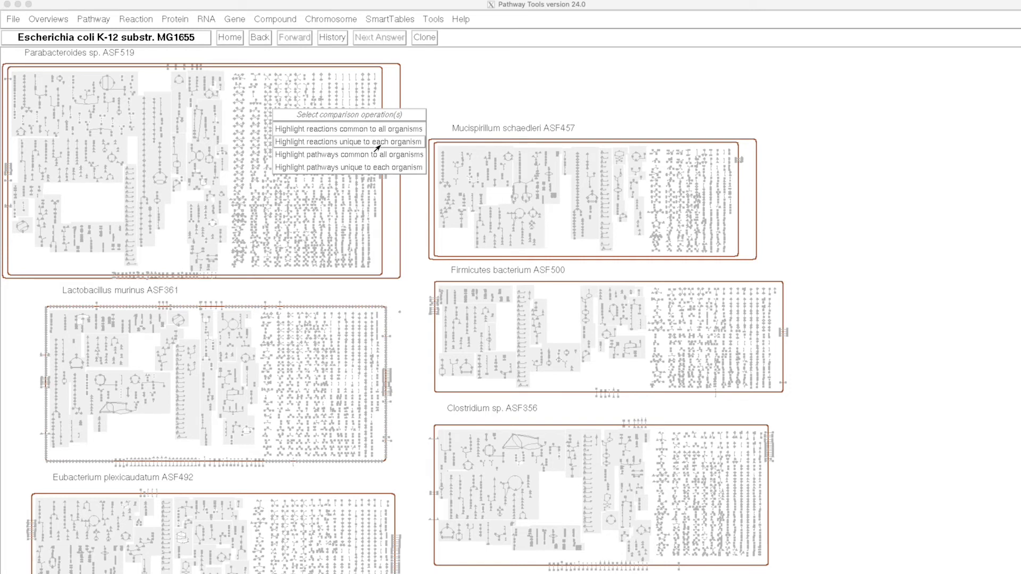
pyautogui.click(343, 167)
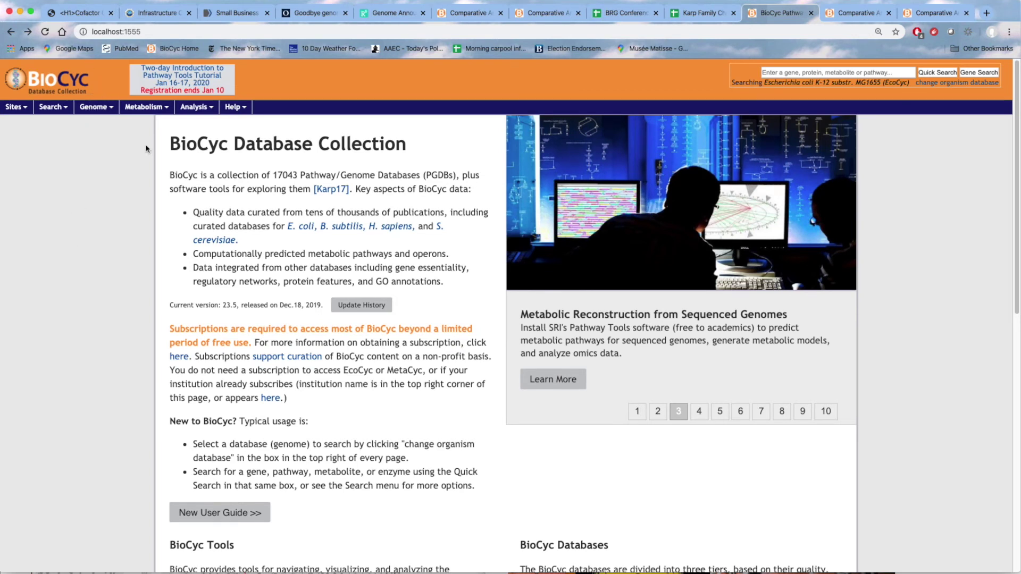
# - Run BioCyc Comparative Analysis with Pathways tables for the eight selected ASF databases
pyautogui.click(205, 107)
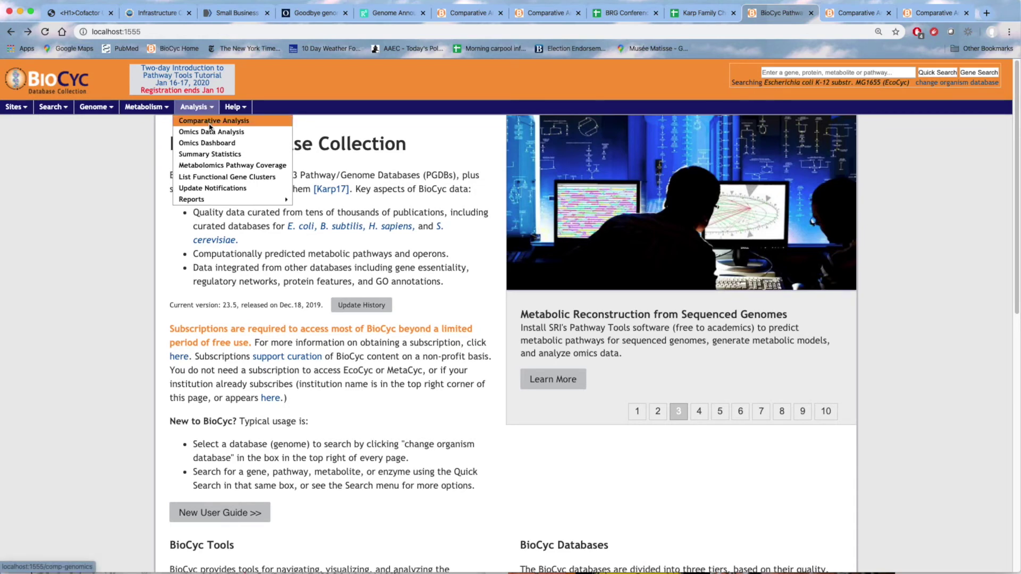
pyautogui.click(210, 125)
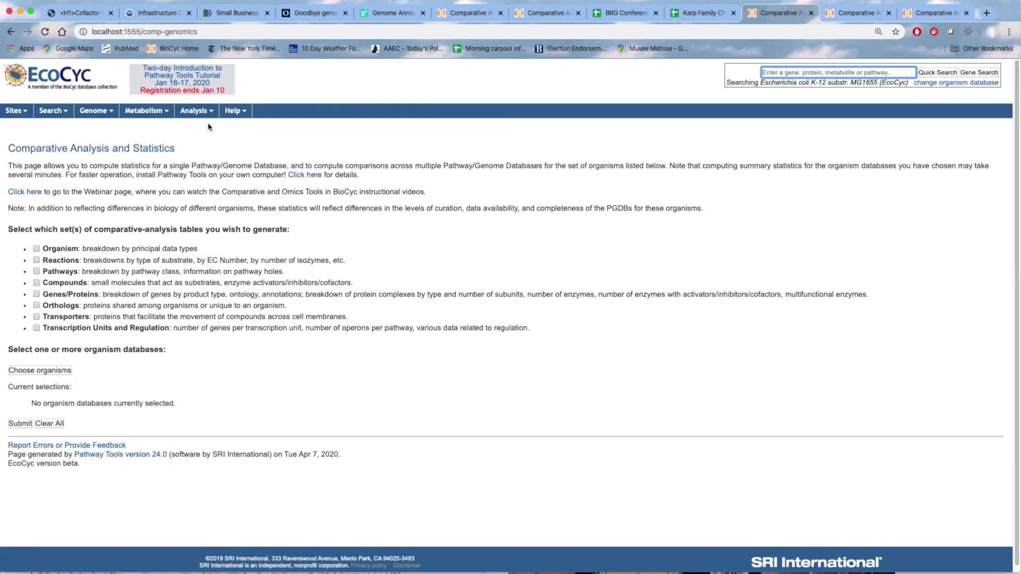
pyautogui.click(36, 272)
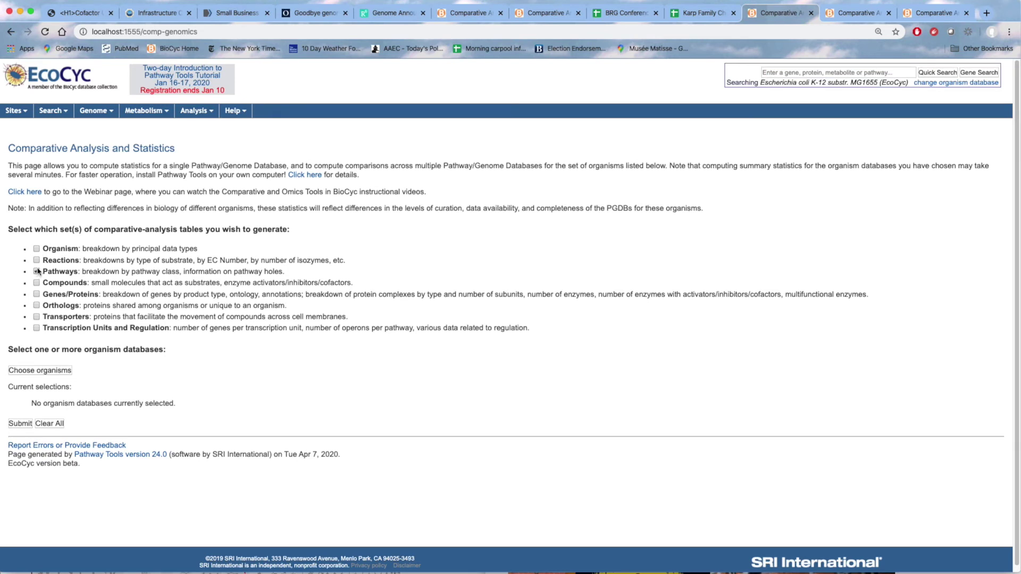
pyautogui.click(59, 372)
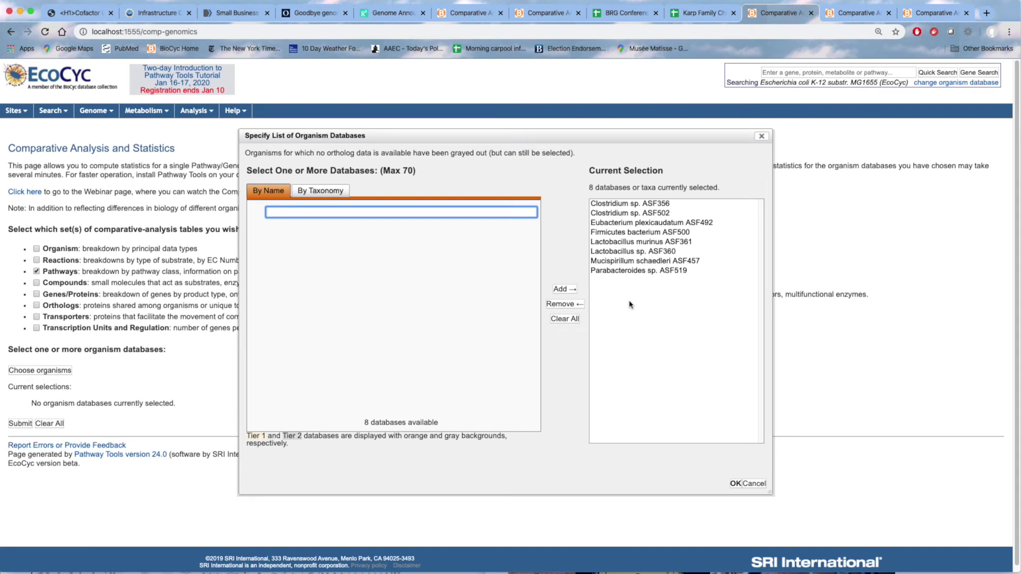
pyautogui.click(737, 485)
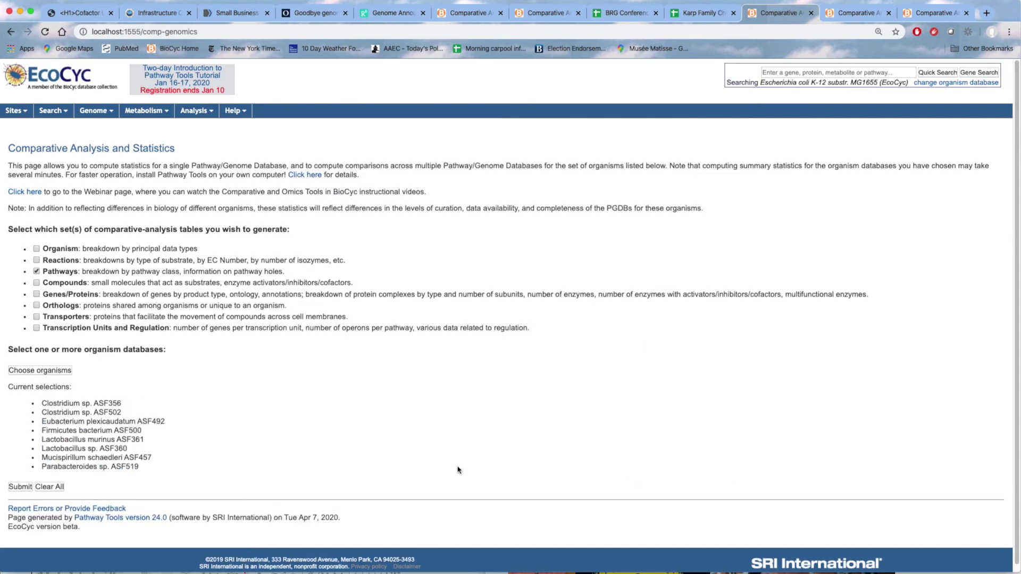
pyautogui.rightClick(16, 489)
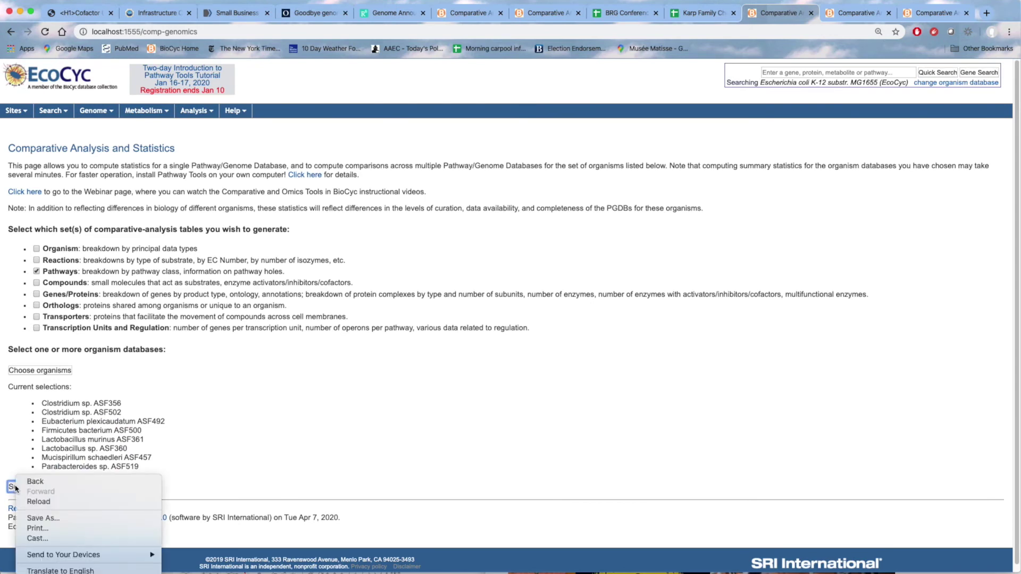
pyautogui.click(21, 453)
pyautogui.click(21, 485)
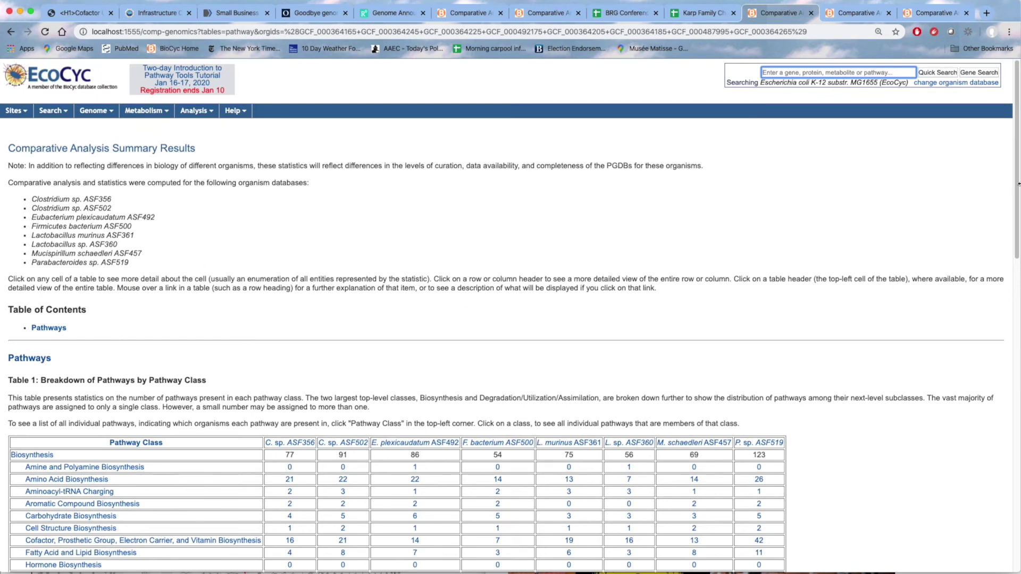
pyautogui.moveTo(1019, 183); pyautogui.dragTo(1017, 328)
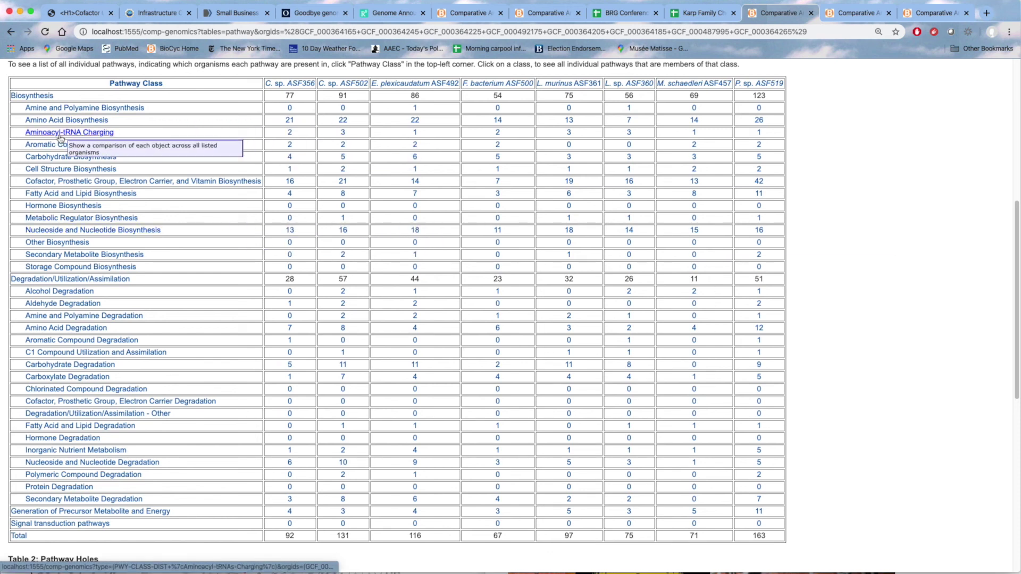
# - Scroll through the Amino Acid Biosynthesis summary, then switch to the Cofactor Biosynthesis summary table
pyautogui.click(861, 13)
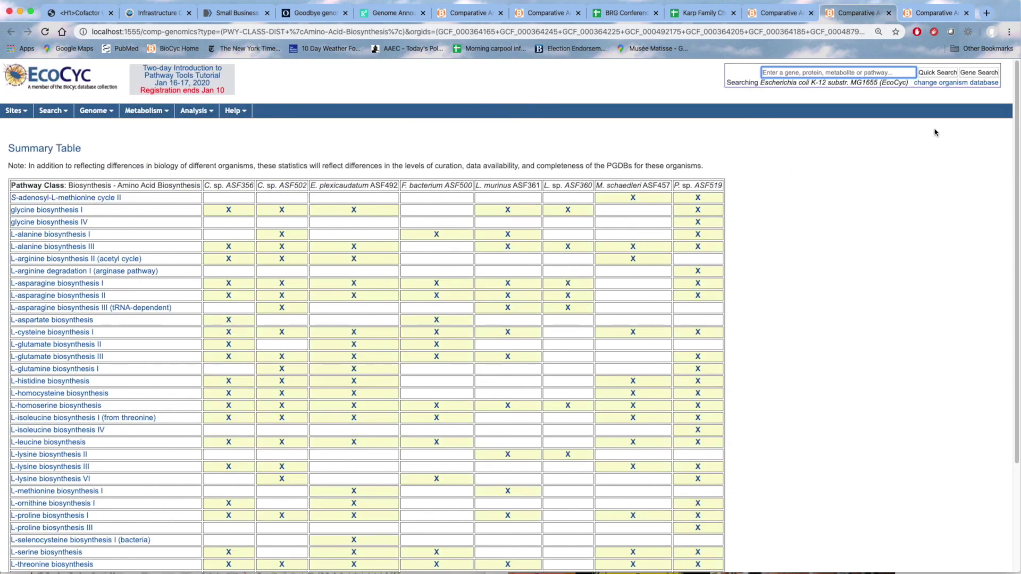
pyautogui.scroll(-1, 1019, 99)
pyautogui.moveTo(1019, 99); pyautogui.dragTo(1012, 165)
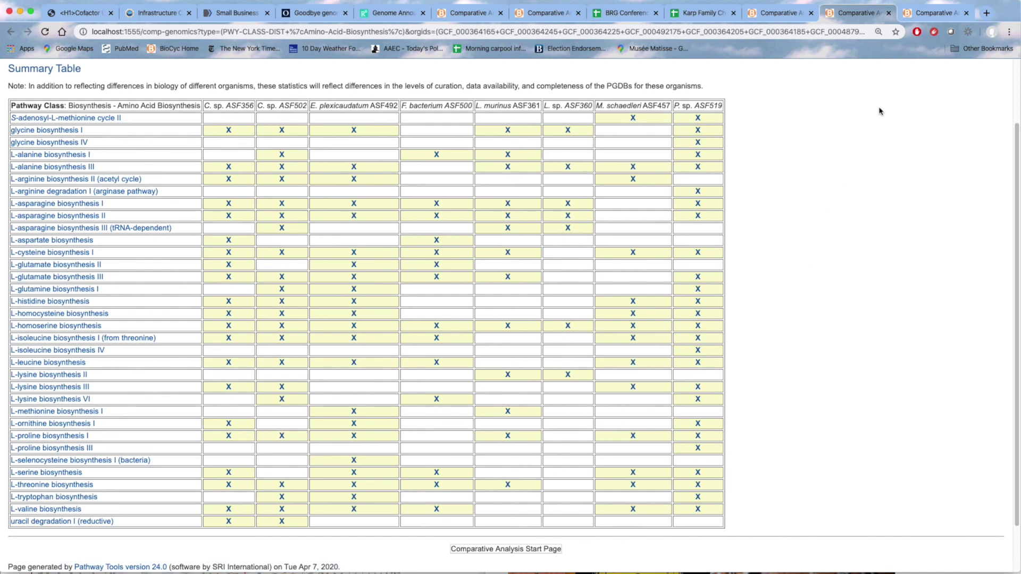
pyautogui.click(947, 10)
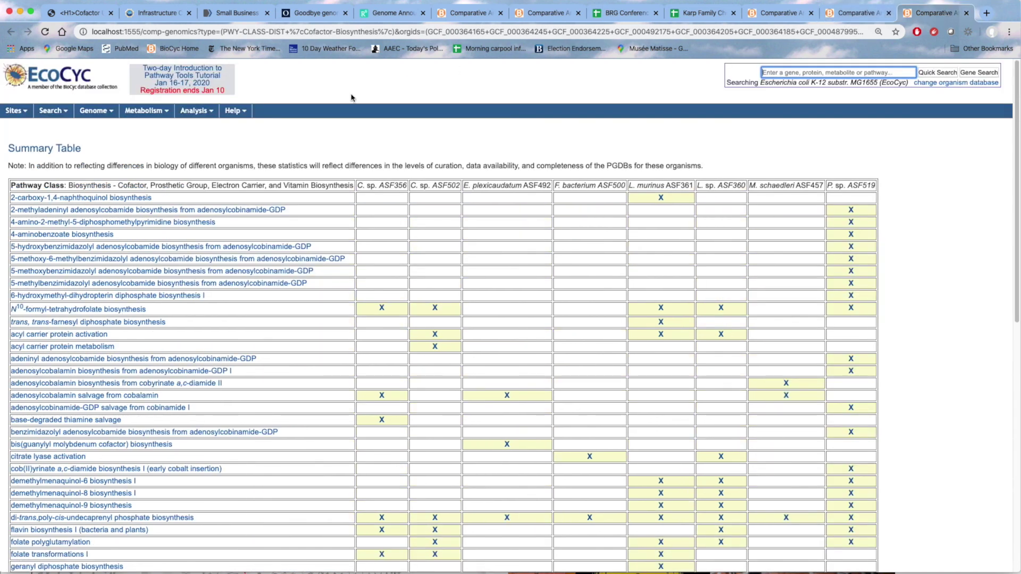